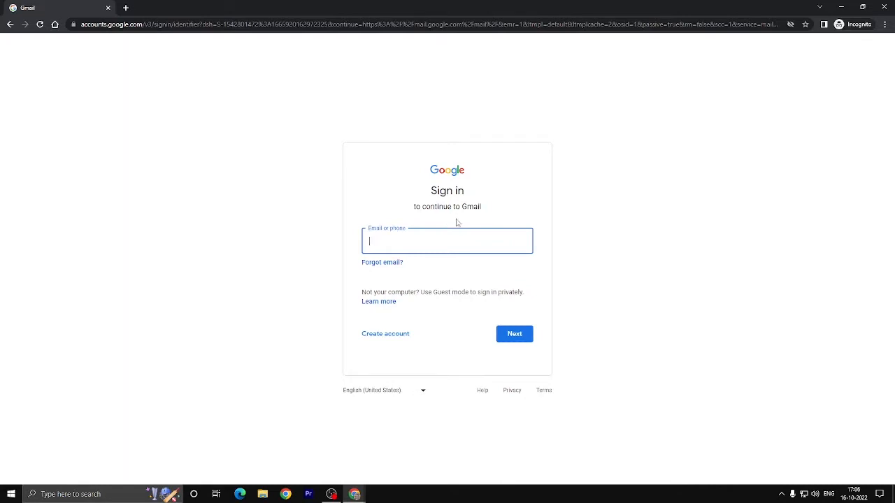
# - Start creating a Google account for personal use and fill in the first and last name
pyautogui.click(398, 341)
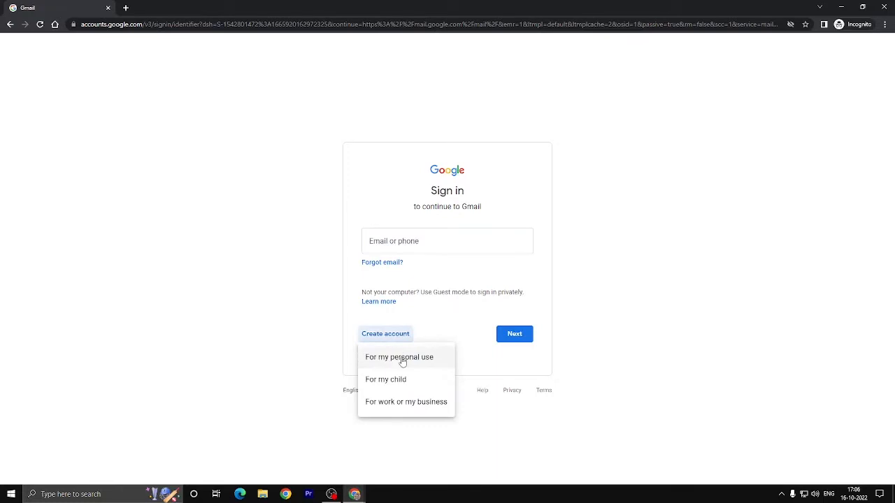
pyautogui.click(400, 357)
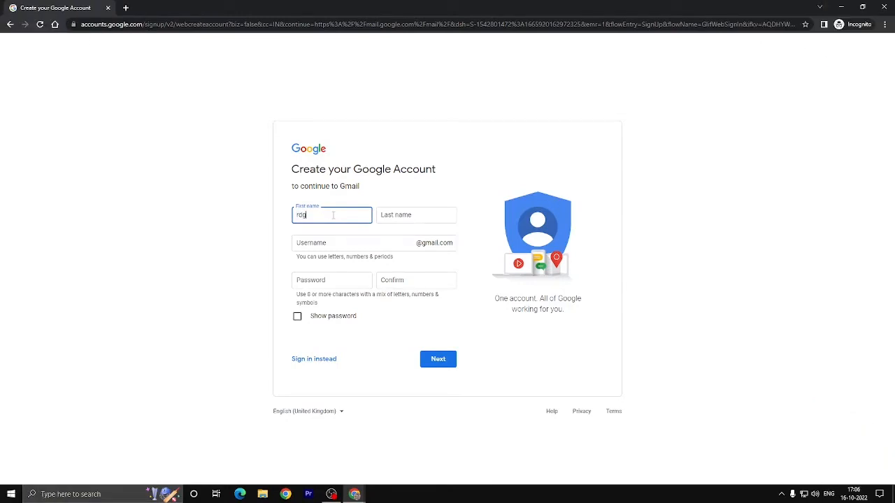
pyautogui.click(389, 218)
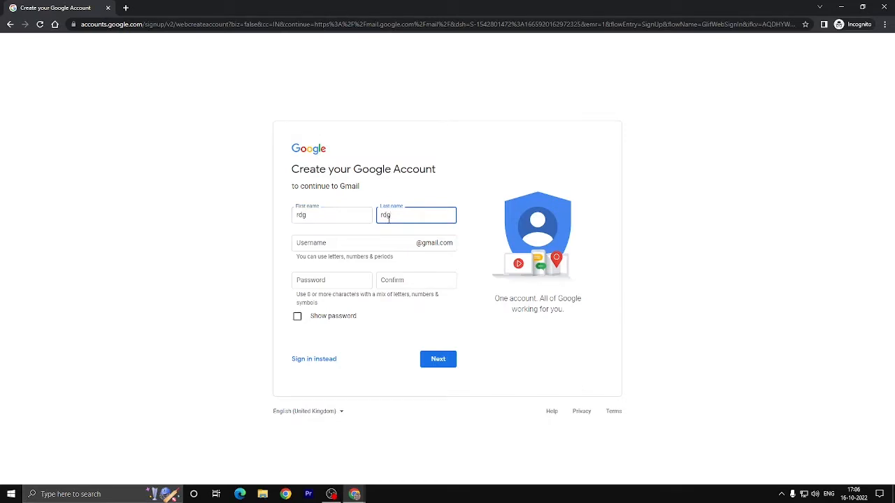
# - Try two usernames for the Gmail address and choose the last of the suggested available usernames
pyautogui.click(382, 242)
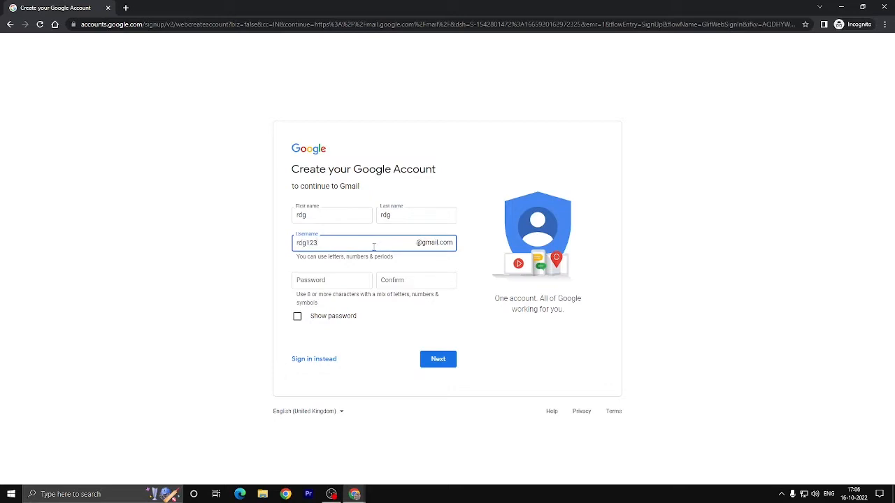
pyautogui.click(355, 284)
pyautogui.click(357, 231)
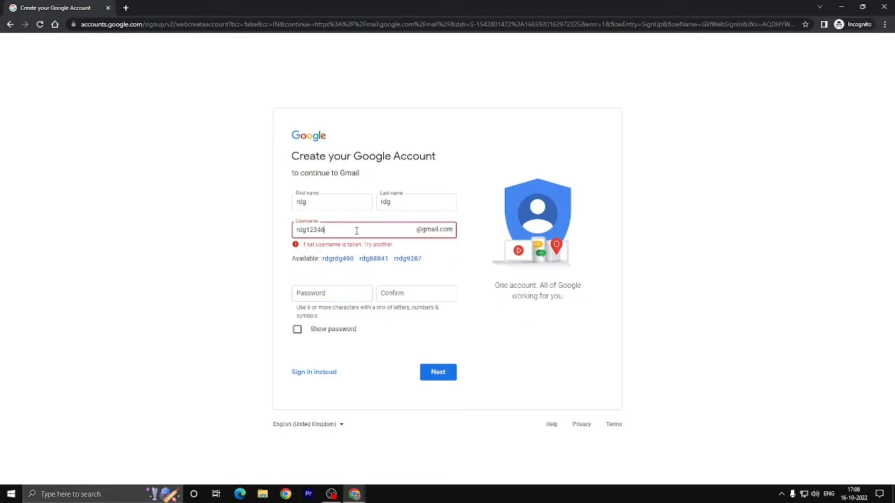
pyautogui.click(347, 272)
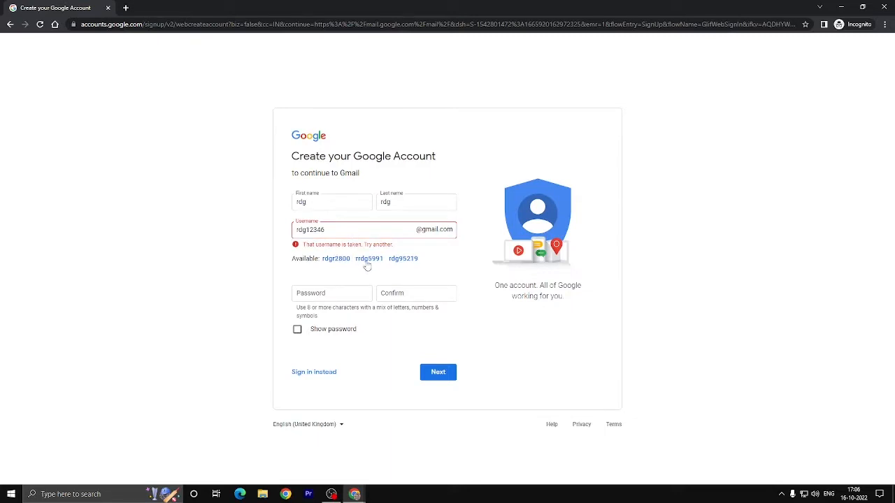
pyautogui.click(403, 260)
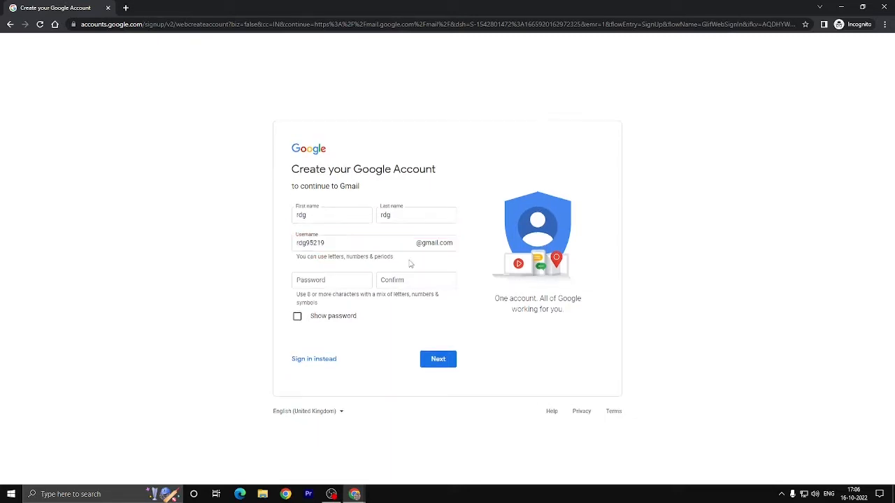
# - Enter and confirm the account password, and submit the account details
pyautogui.click(322, 281)
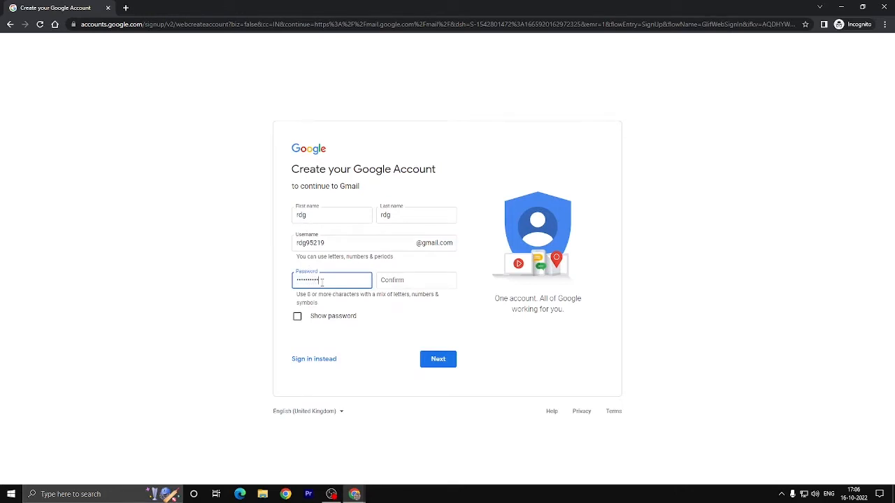
pyautogui.click(394, 278)
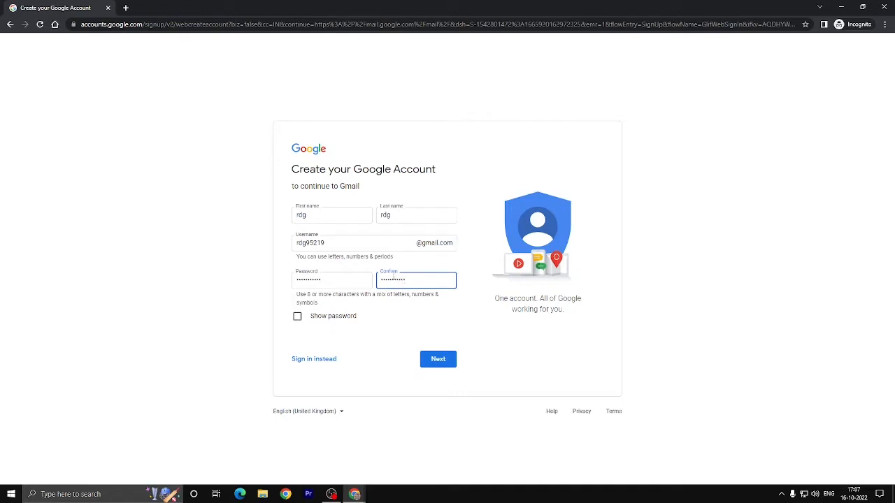
pyautogui.click(437, 359)
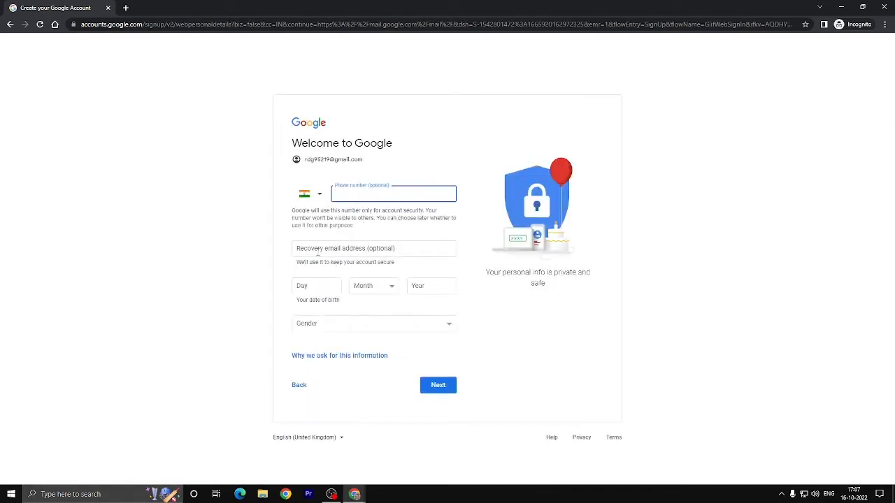
# - Fill in the date of birth, set the gender to Male, and submit the personal details
pyautogui.click(329, 289)
pyautogui.click(368, 290)
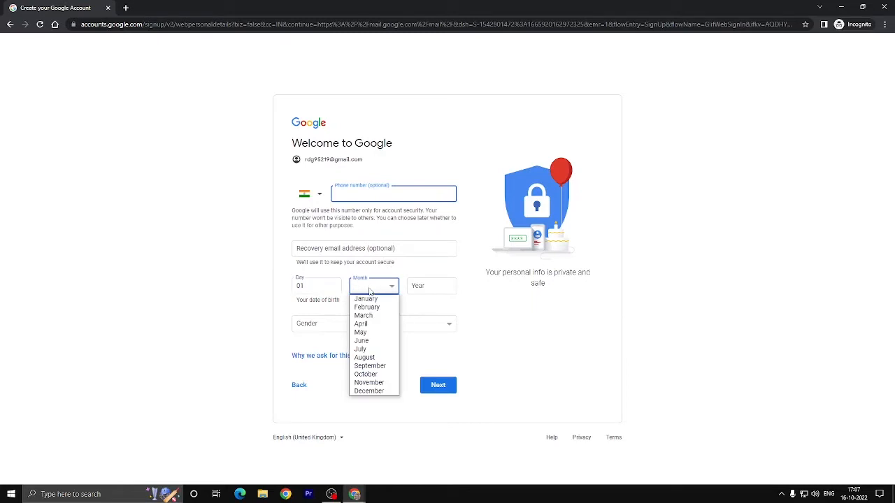
pyautogui.click(381, 383)
pyautogui.click(422, 283)
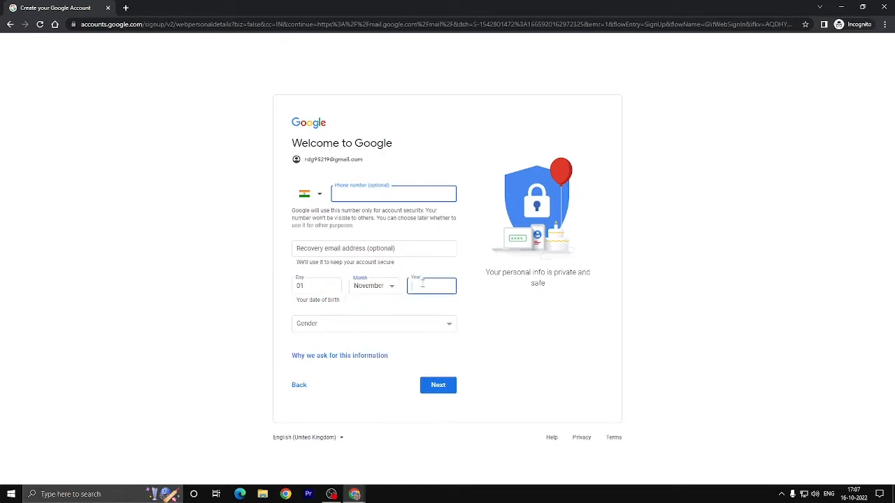
pyautogui.write('1999')
pyautogui.click(432, 329)
pyautogui.click(418, 347)
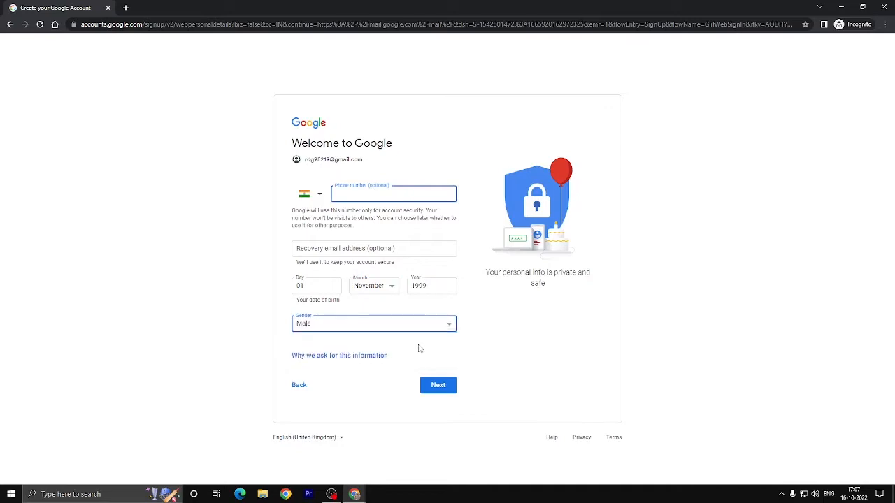
pyautogui.click(450, 389)
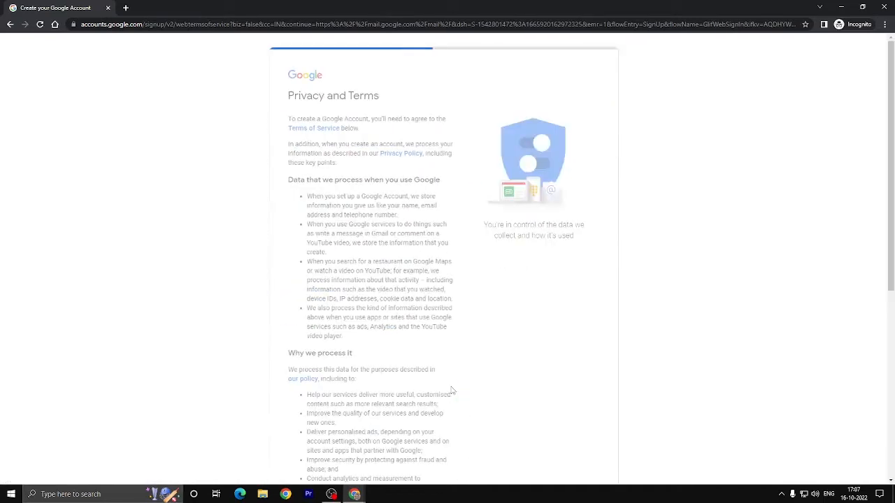
# - Agree to Google's privacy and terms to finish creating the account
pyautogui.scroll(-4, 429, 351)
pyautogui.scroll(-1, 450, 444)
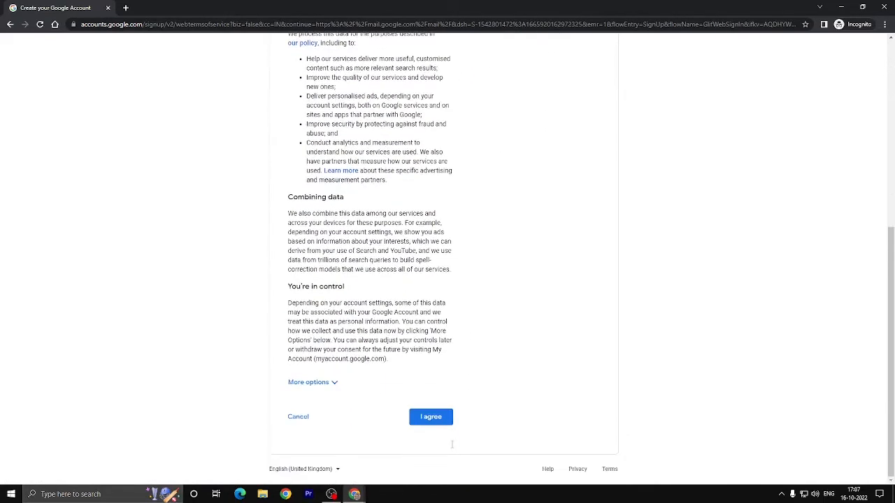
pyautogui.click(439, 421)
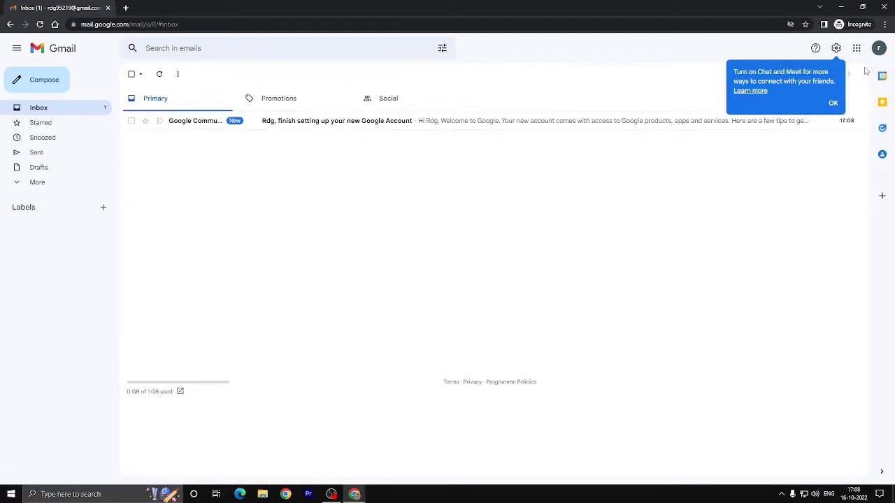
pyautogui.click(880, 52)
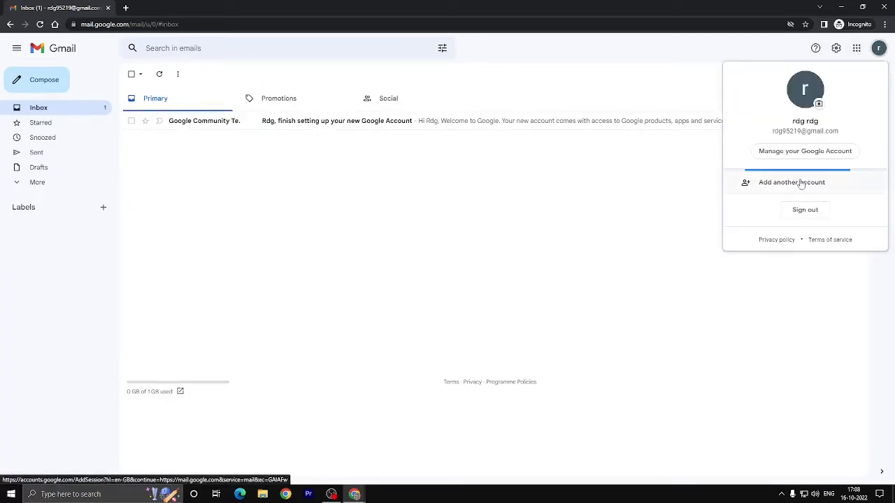
pyautogui.click(691, 177)
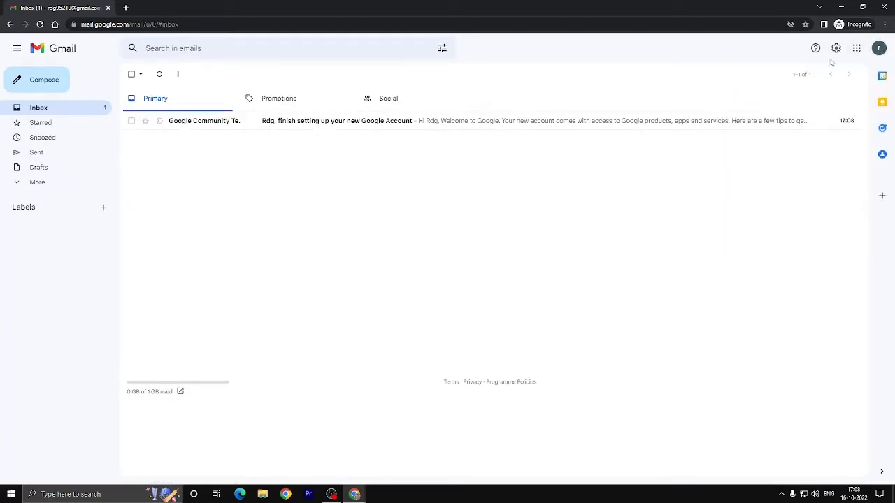
# - Open YouTube from the Google apps and close the Gmail inbox page
pyautogui.click(856, 48)
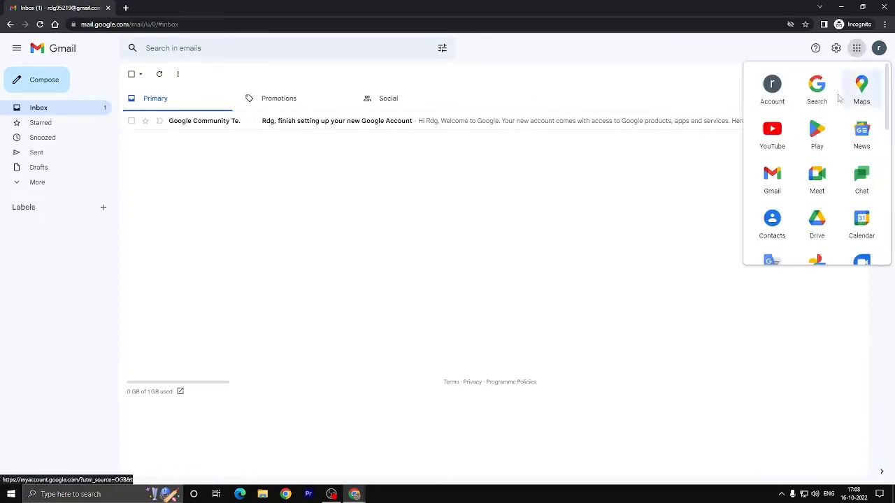
pyautogui.click(774, 142)
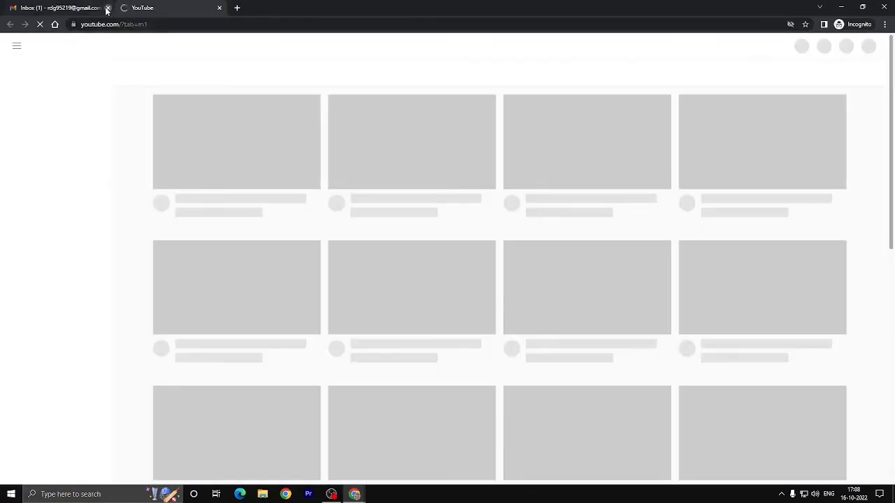
pyautogui.click(107, 8)
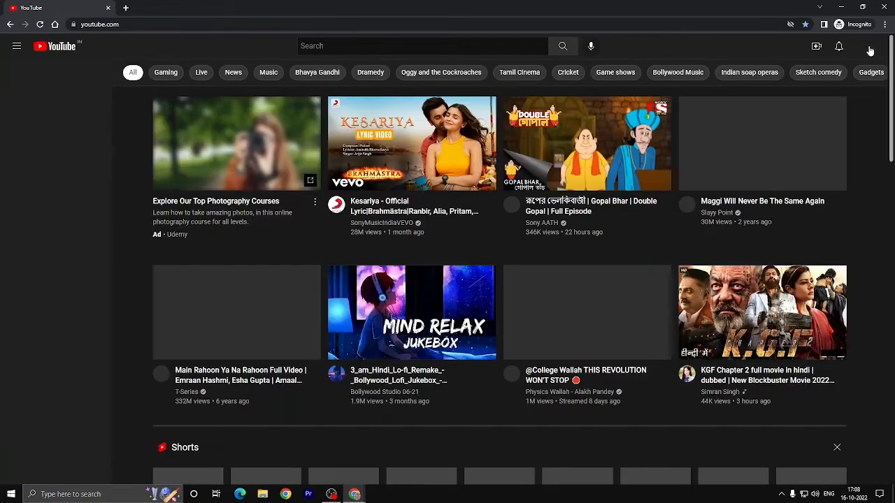
# - Start creating a YouTube channel for the account and select the prefilled channel name for replacement
pyautogui.click(866, 47)
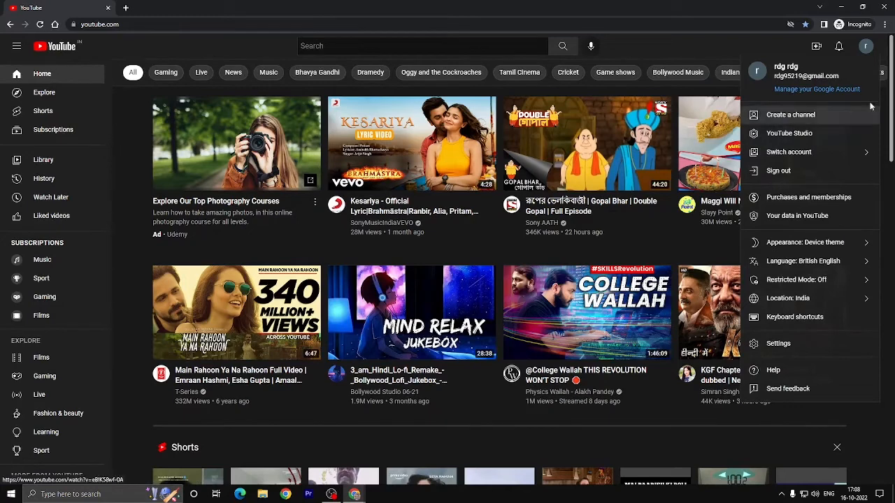
pyautogui.click(784, 124)
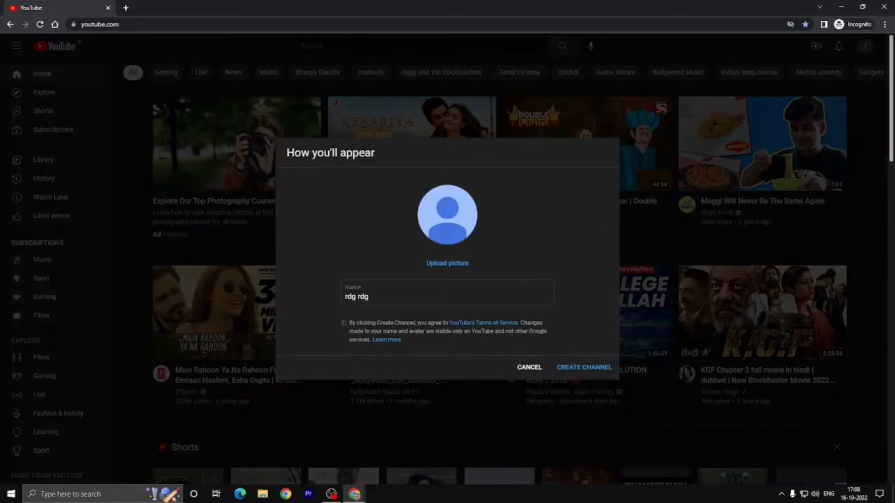
pyautogui.click(423, 296)
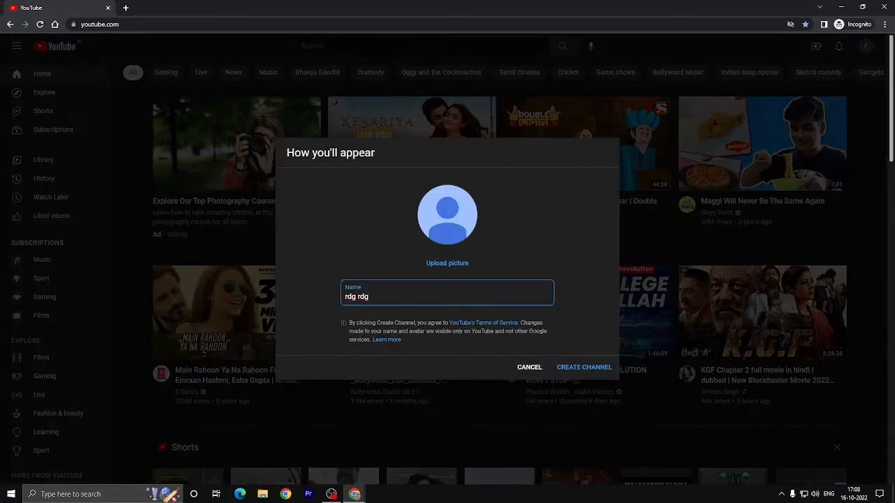
pyautogui.moveTo(422, 296); pyautogui.dragTo(323, 297)
pyautogui.write('felhuehg')
pyautogui.press('BackSpace')
pyautogui.press('BackSpace')
pyautogui.press('BackSpace')
pyautogui.press('BackSpace')
pyautogui.press('BackSpace')
pyautogui.press('BackSpace')
pyautogui.press('BackSpace')
pyautogui.press('BackSpace')
# - Name the channel rdg and create it
pyautogui.write('fdg')
pyautogui.click(582, 368)
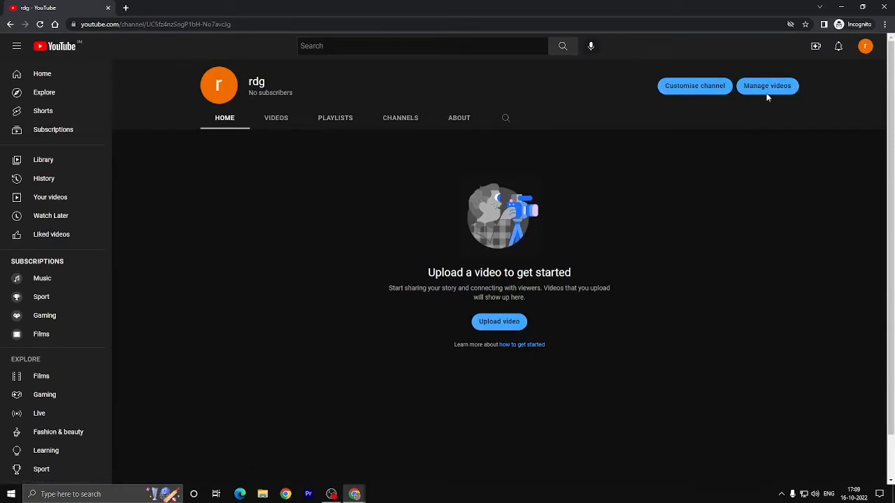
pyautogui.click(812, 50)
pyautogui.click(791, 175)
# - Open YouTube Studio for the channel and dismiss the welcome message and both introductory tips
pyautogui.click(863, 49)
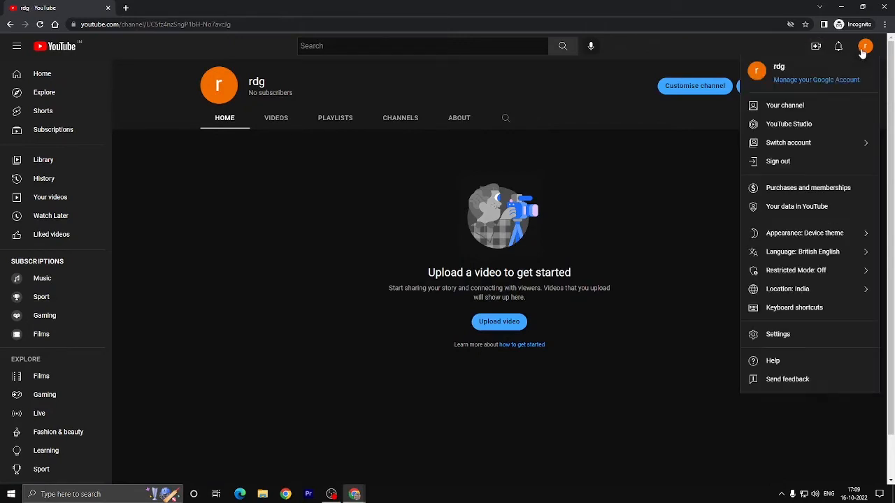
pyautogui.click(833, 131)
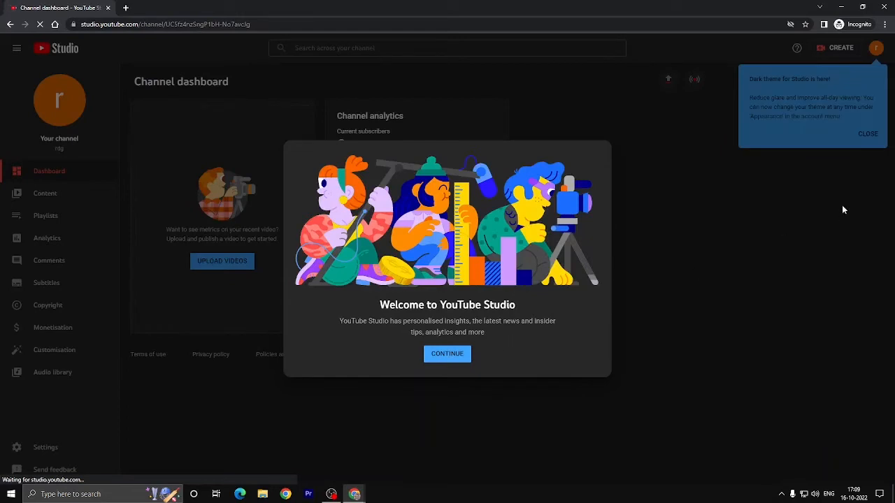
pyautogui.click(447, 354)
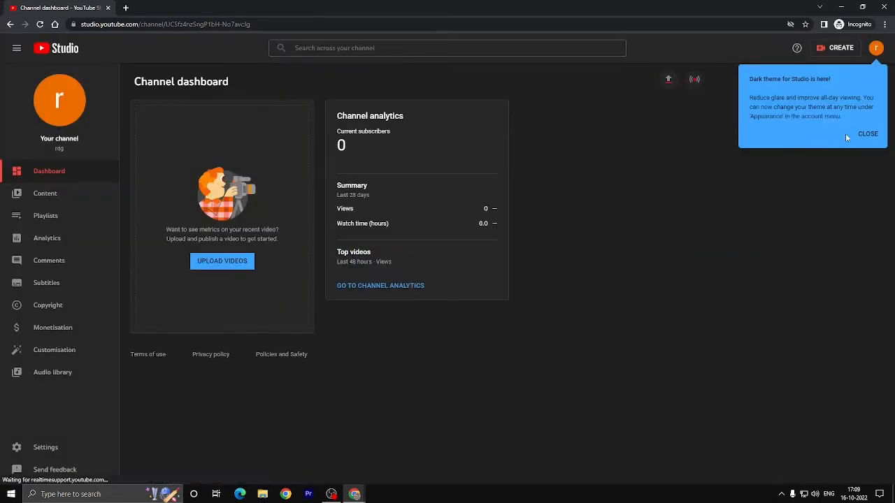
pyautogui.click(867, 137)
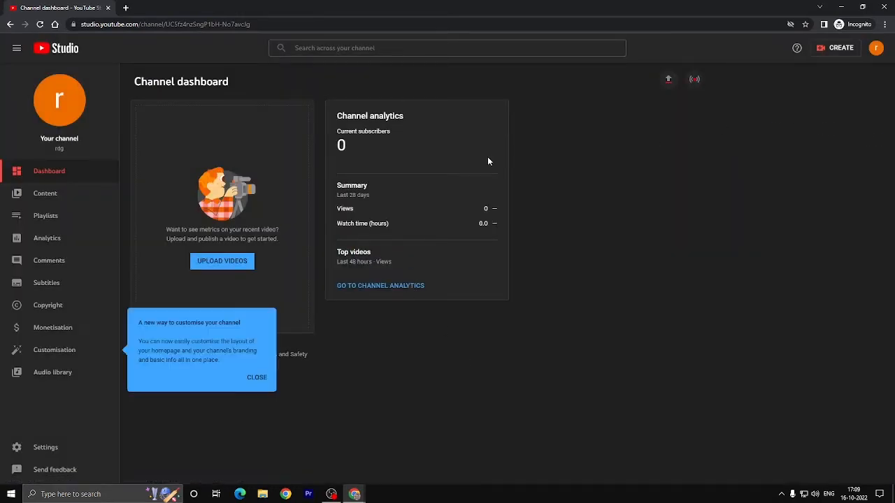
pyautogui.click(255, 377)
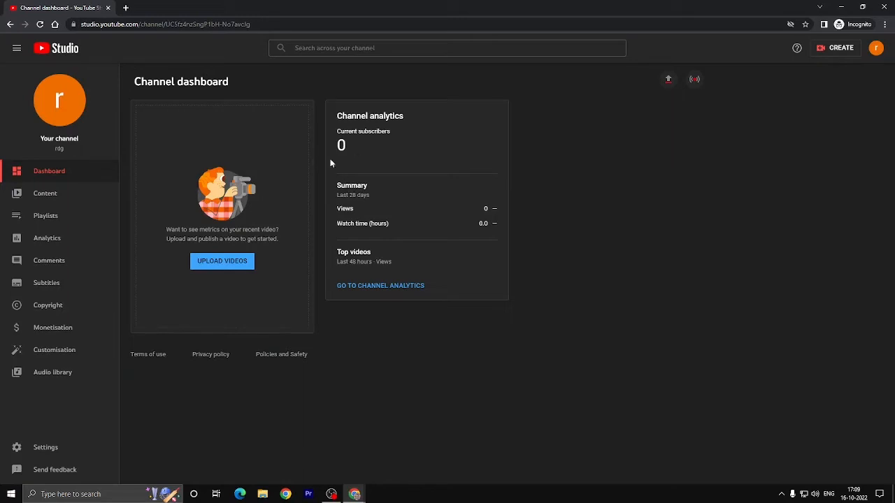
pyautogui.hotkey('ctrl', 'l')
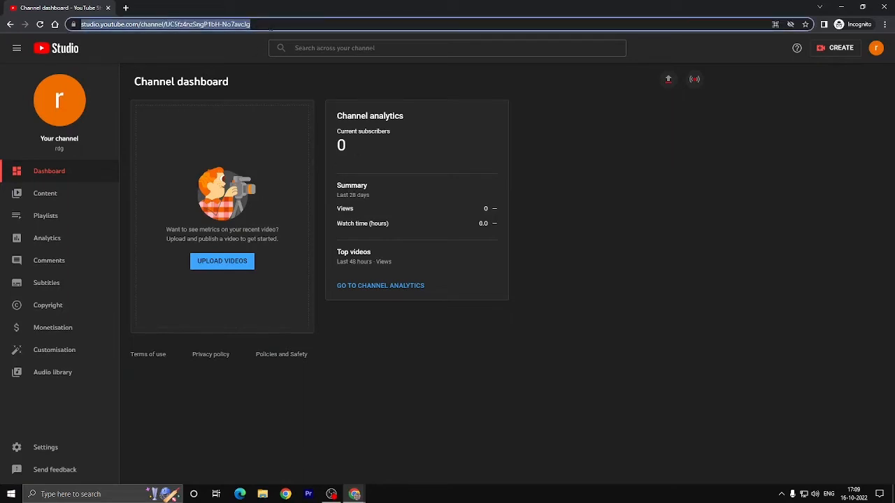
pyautogui.click(276, 28)
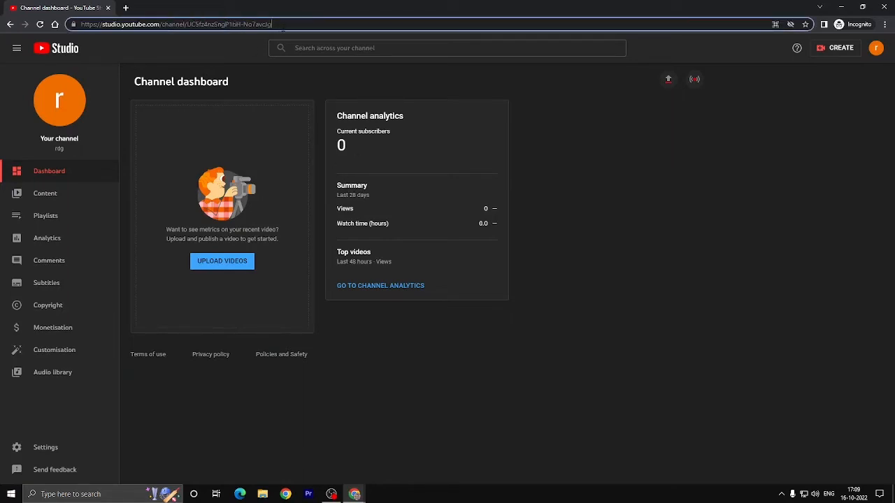
pyautogui.moveTo(283, 26); pyautogui.dragTo(73, 26)
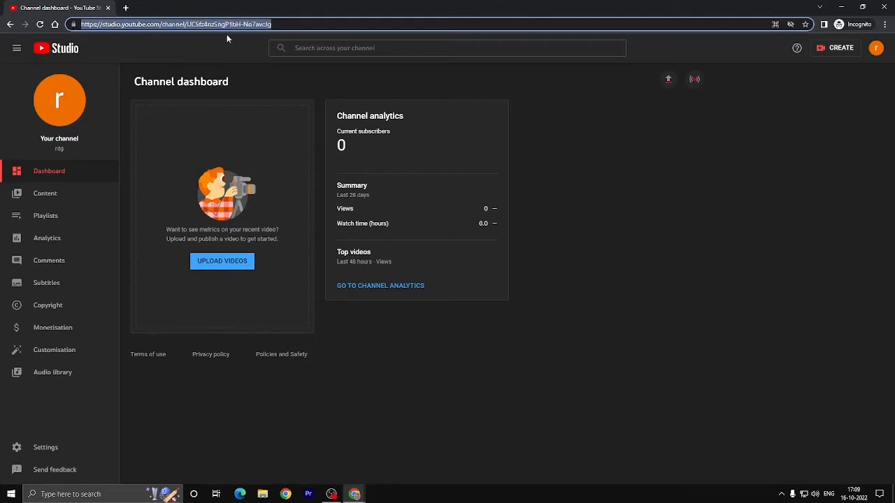
pyautogui.press('End')
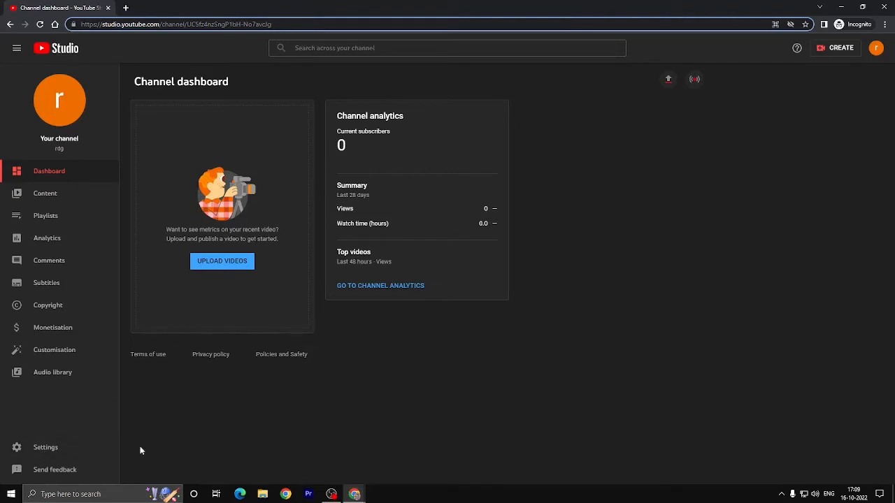
# - Look over the creation options, the channel's content page and its playlists page, including starting a new playlist
pyautogui.click(831, 52)
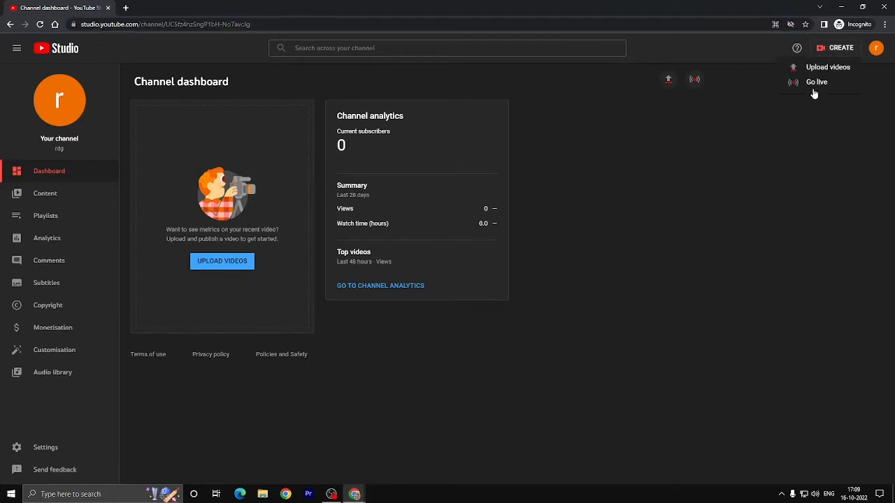
pyautogui.click(813, 88)
pyautogui.click(45, 196)
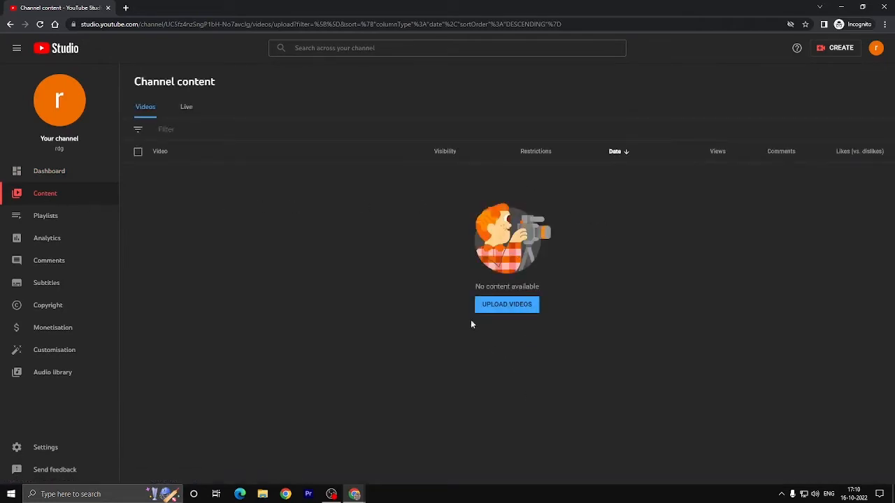
pyautogui.click(78, 224)
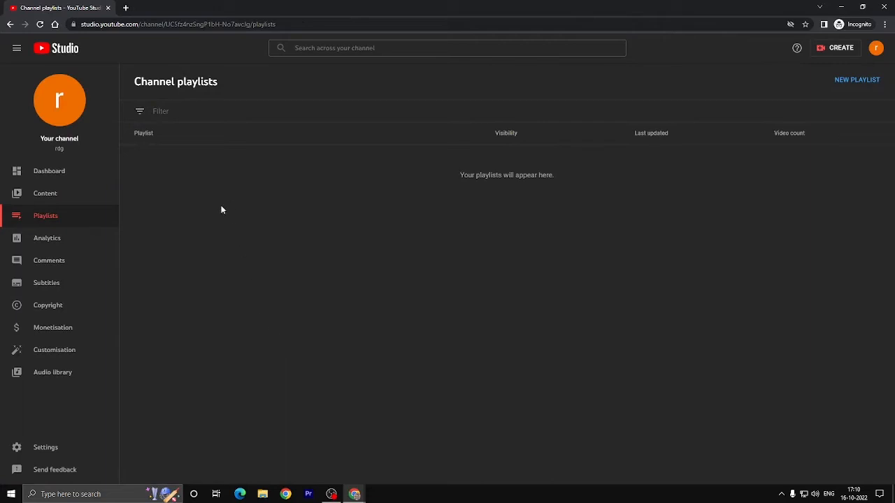
pyautogui.click(853, 82)
pyautogui.click(837, 181)
# - Examine the channel analytics across the Overview, Content, Audience and Research views
pyautogui.click(53, 244)
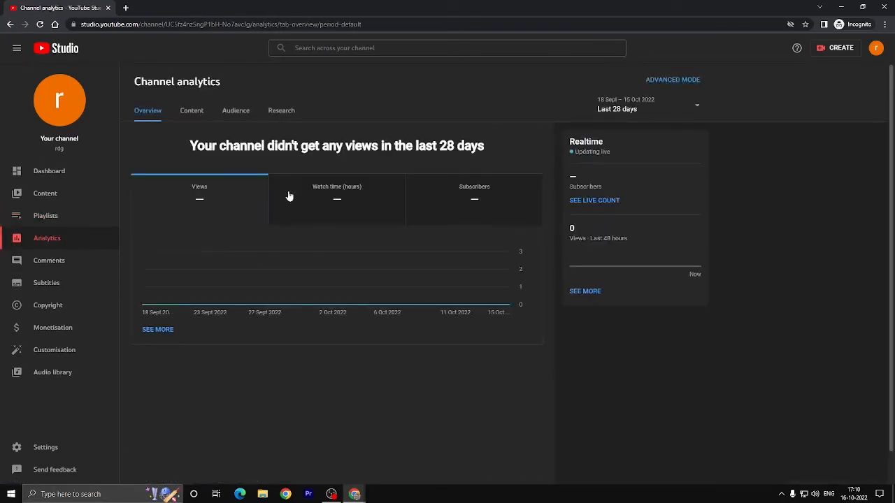
pyautogui.click(193, 113)
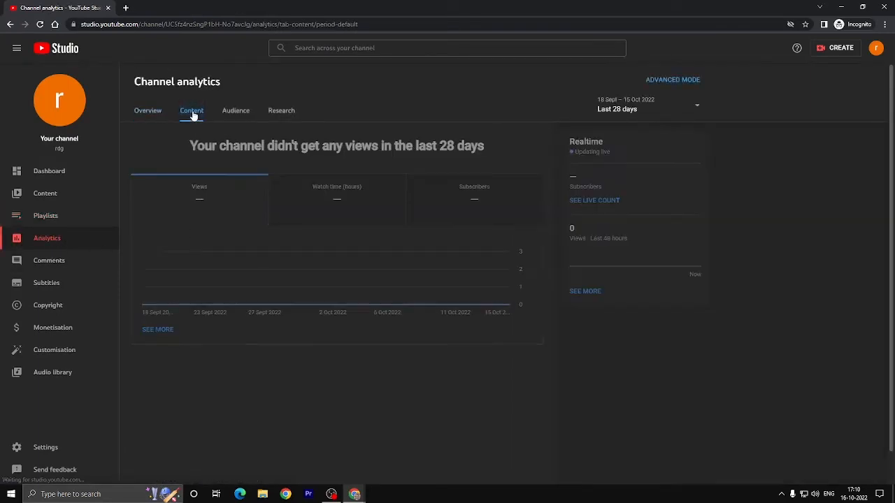
pyautogui.click(146, 111)
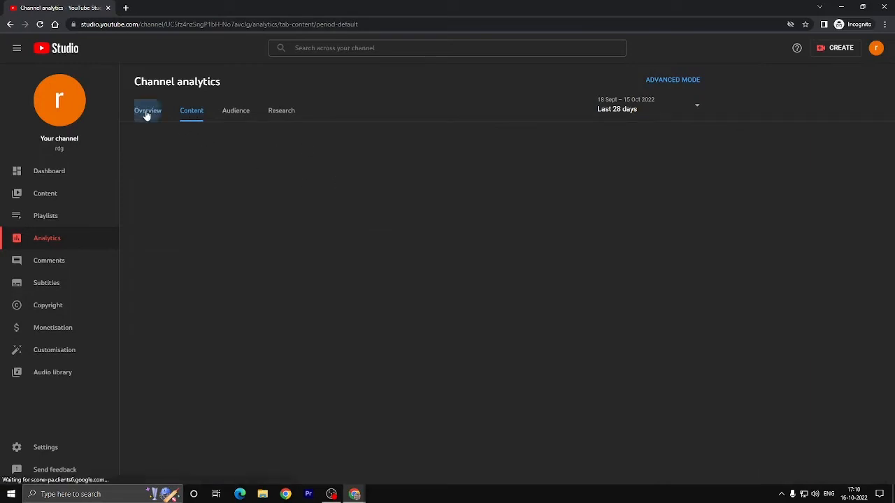
pyautogui.click(195, 114)
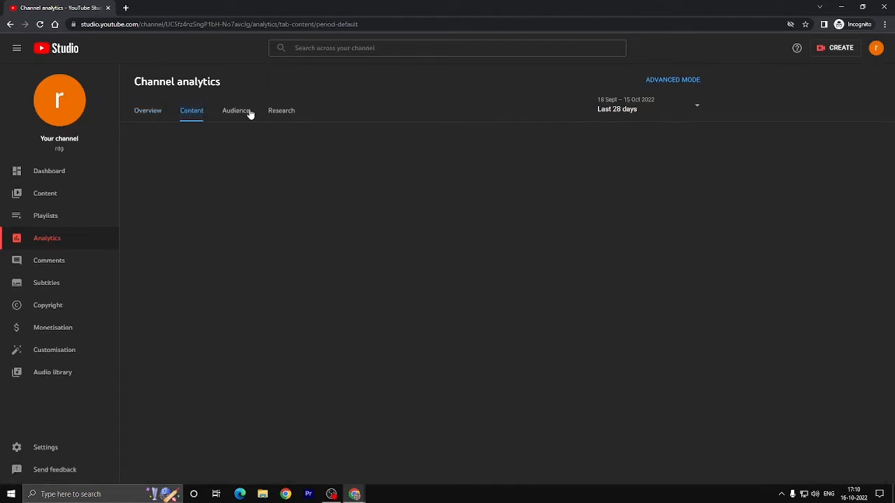
pyautogui.click(249, 113)
pyautogui.click(288, 114)
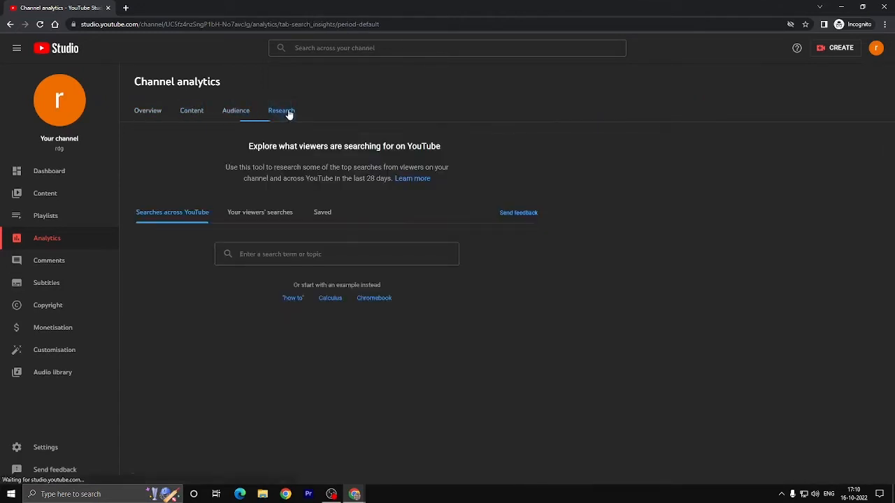
pyautogui.click(233, 112)
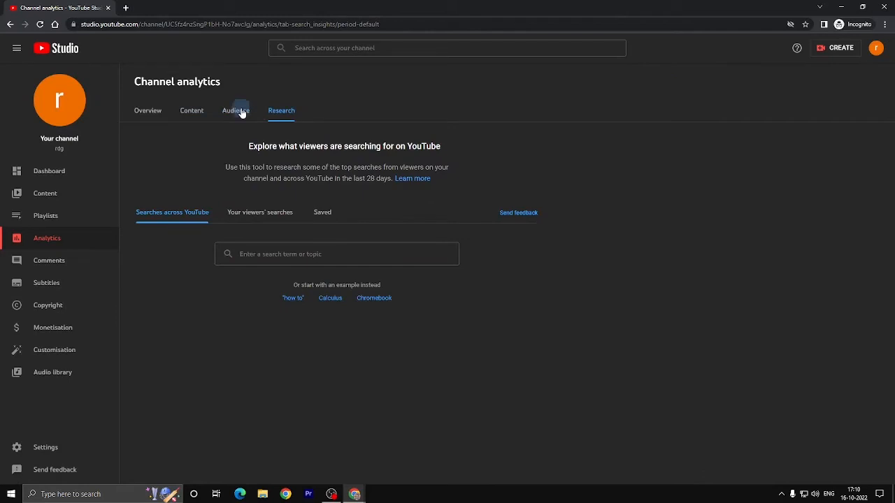
pyautogui.click(187, 115)
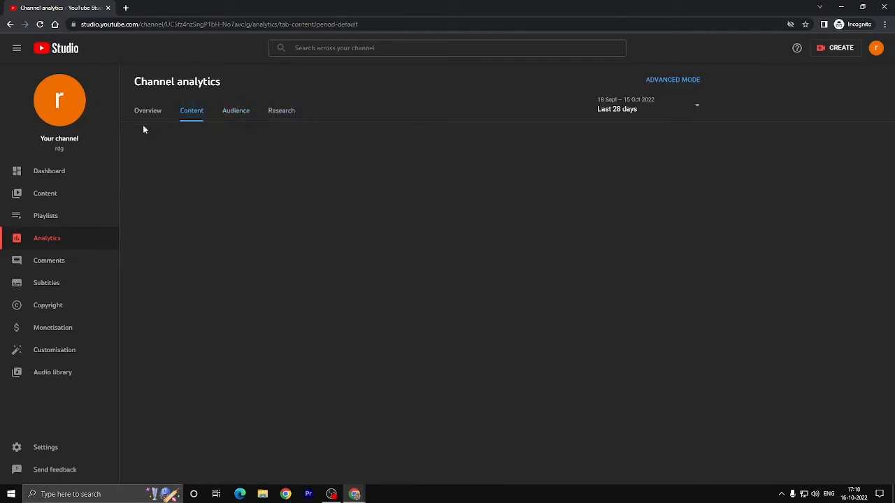
# - Open the channel comments, dismiss the spam comments tip and remove the "I haven't responded" filter
pyautogui.click(87, 267)
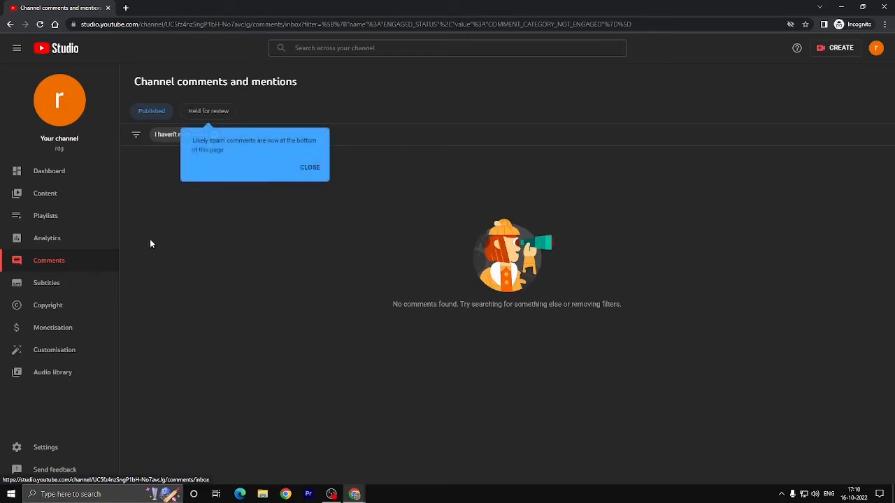
pyautogui.click(310, 169)
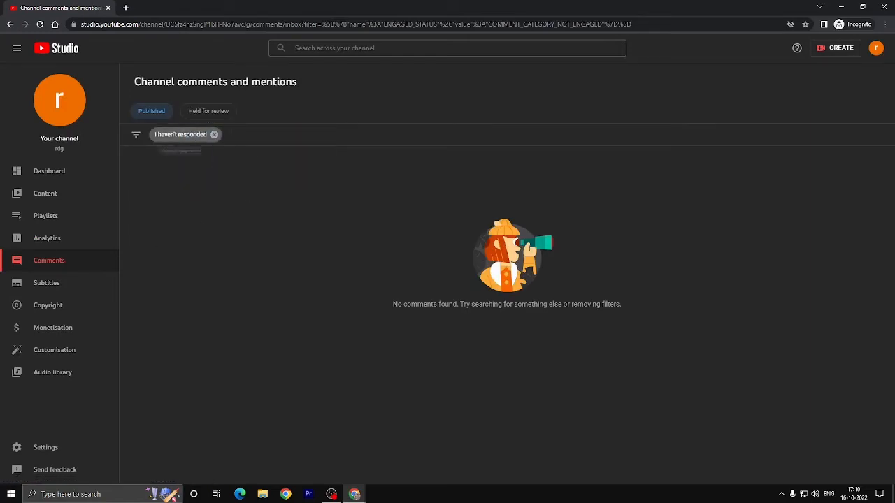
pyautogui.click(214, 134)
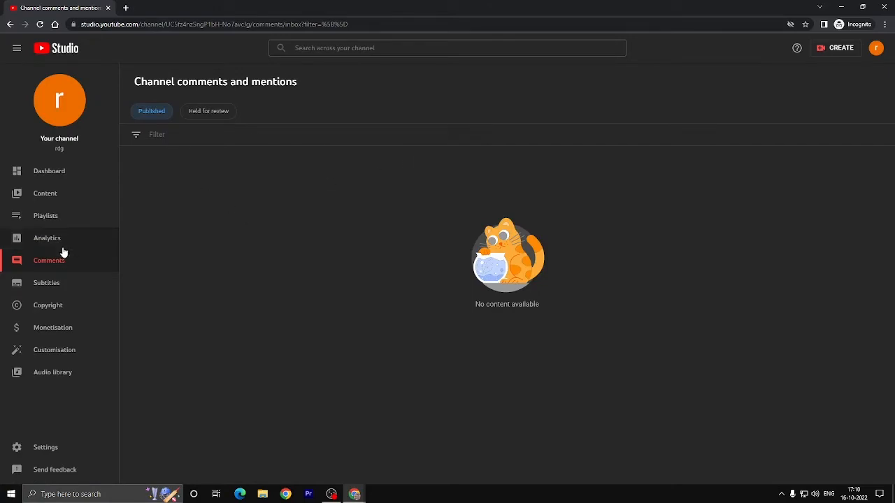
# - View the subtitles and copyright pages, and request a notification for when the channel is eligible for monetisation
pyautogui.click(91, 289)
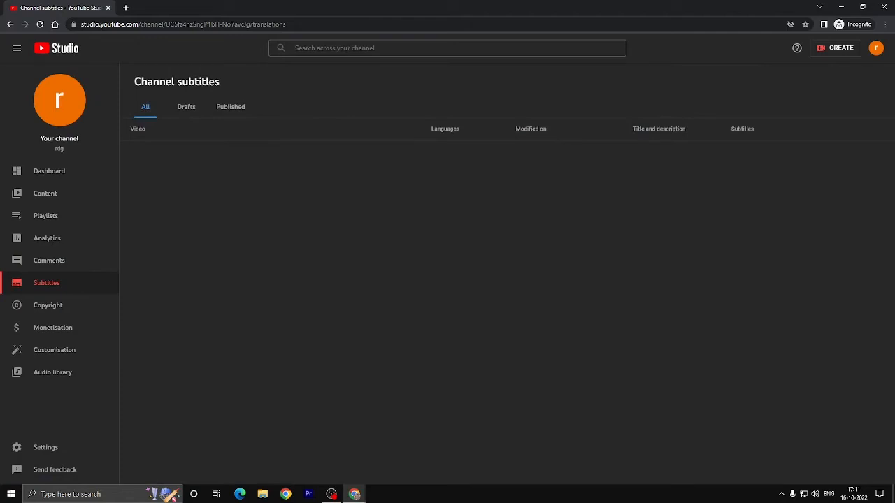
pyautogui.click(37, 305)
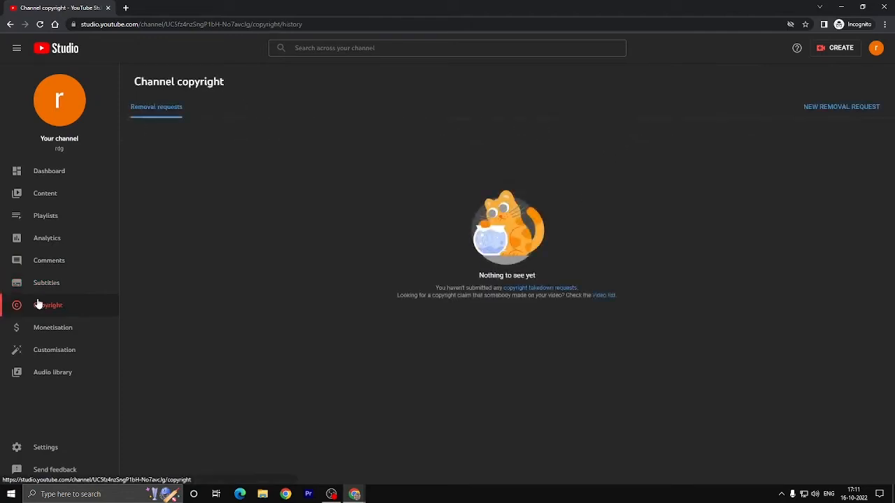
pyautogui.click(91, 333)
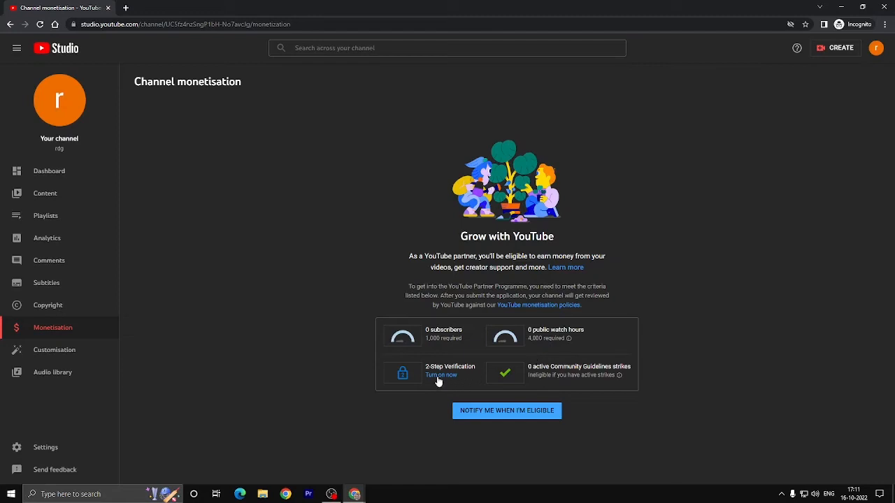
pyautogui.click(522, 416)
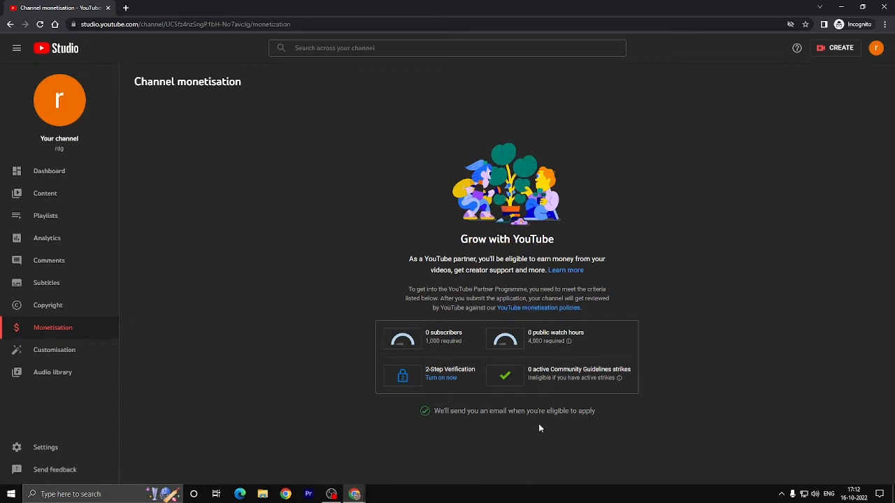
# - Review the channel customisation's layout and branding options and the music in the audio library
pyautogui.click(76, 351)
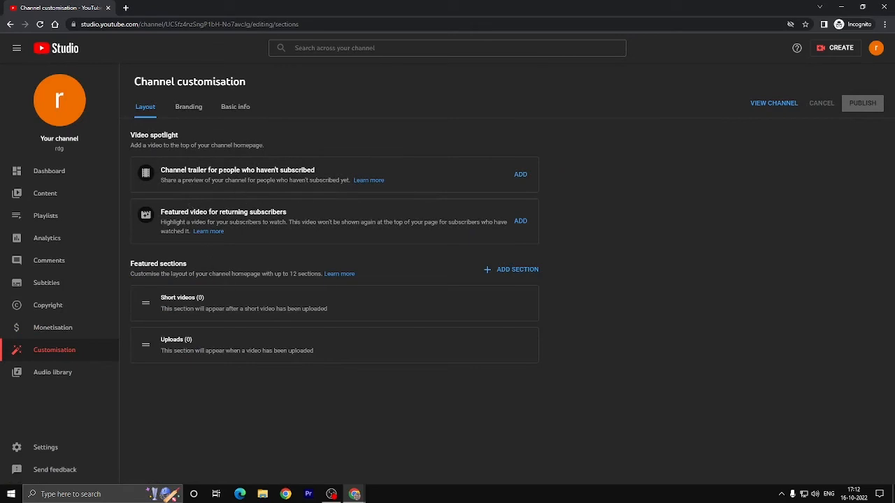
pyautogui.click(191, 110)
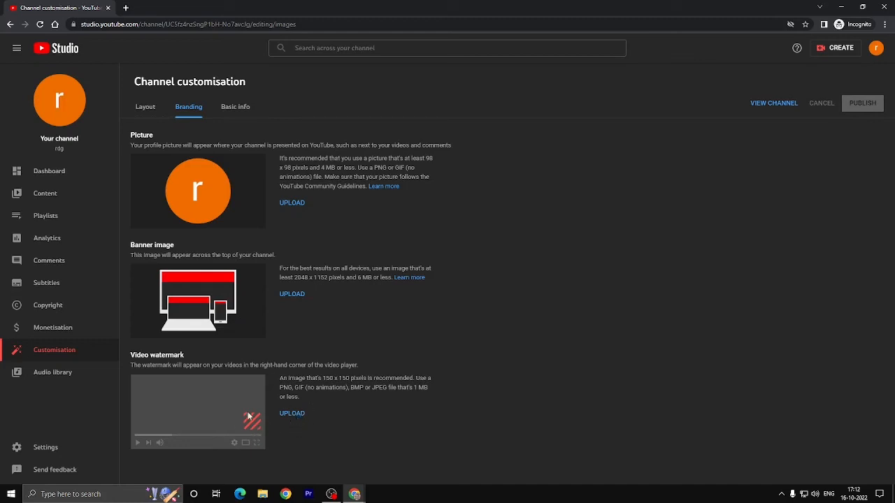
pyautogui.click(84, 378)
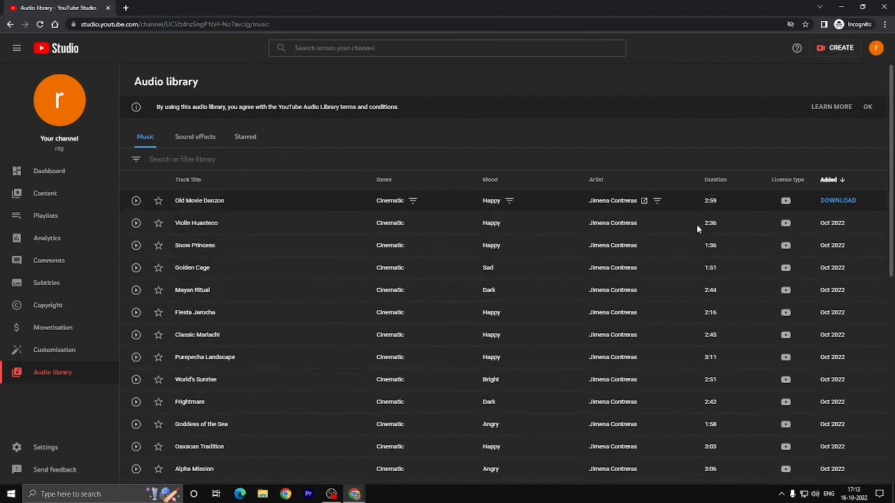
# - Examine the General, Channel, Upload defaults, Permissions, Community and Agreements settings, and return to the channel dashboard
pyautogui.click(47, 447)
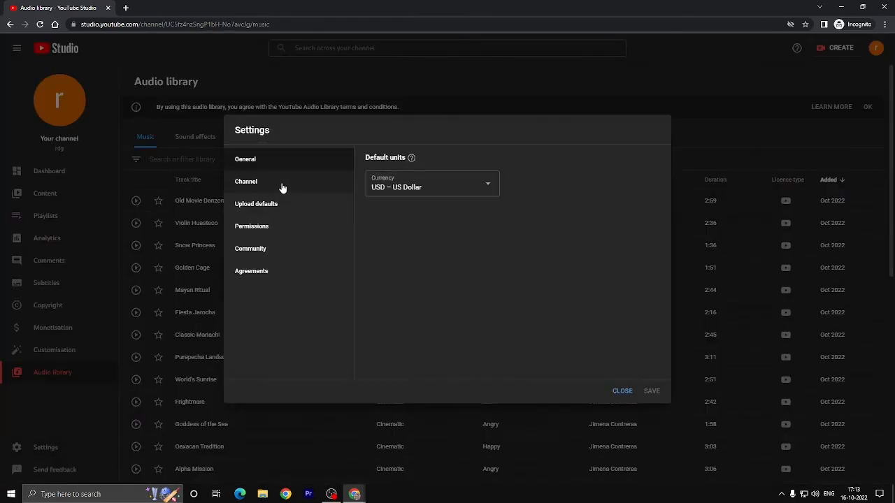
pyautogui.click(282, 189)
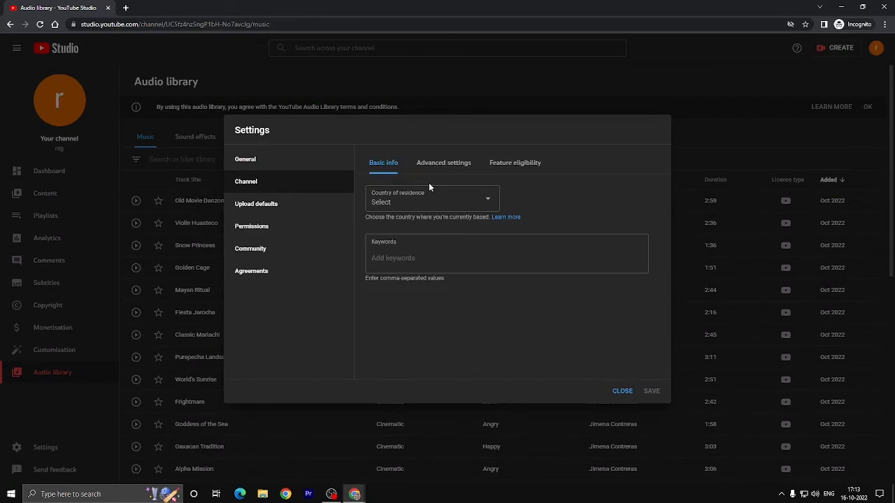
pyautogui.click(270, 210)
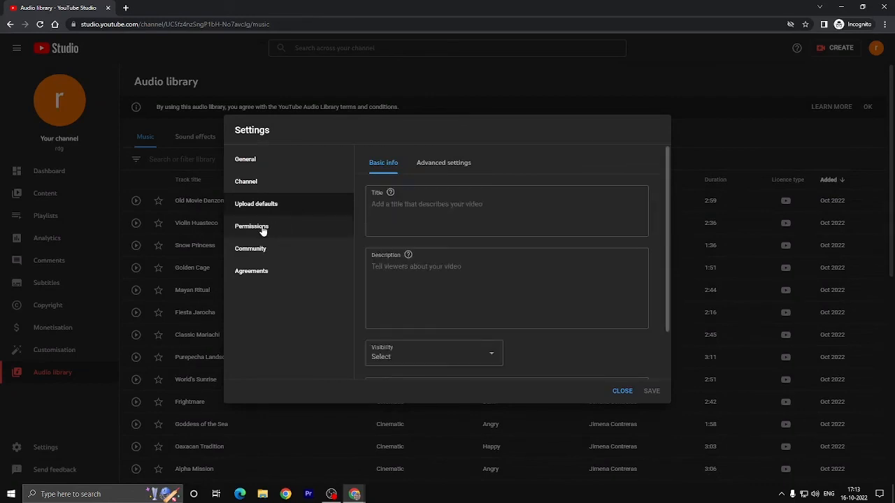
pyautogui.click(433, 213)
pyautogui.scroll(-3, 461, 229)
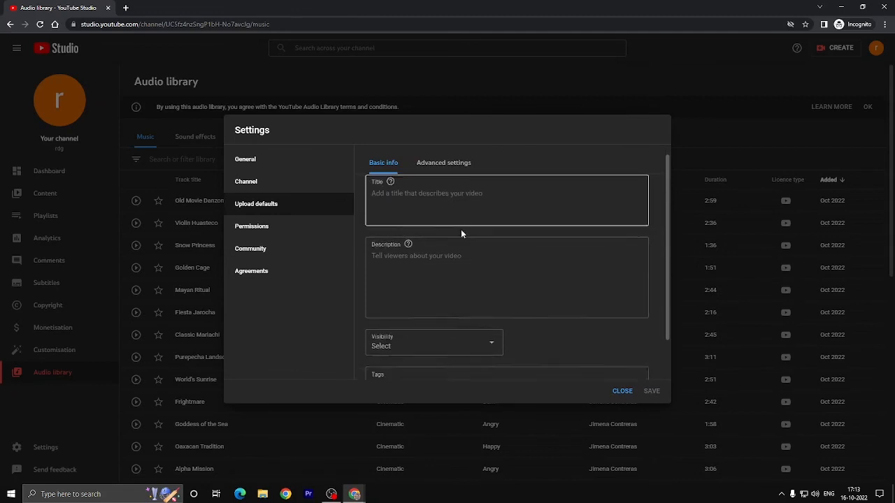
pyautogui.click(272, 226)
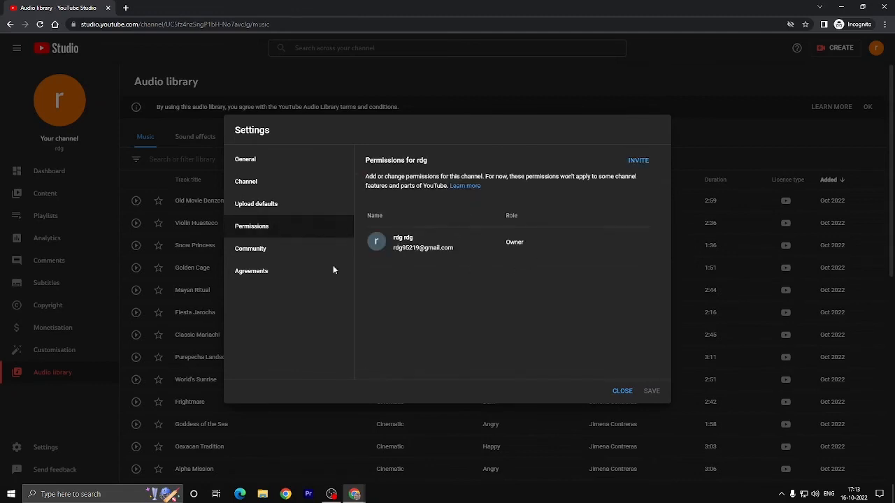
pyautogui.click(273, 255)
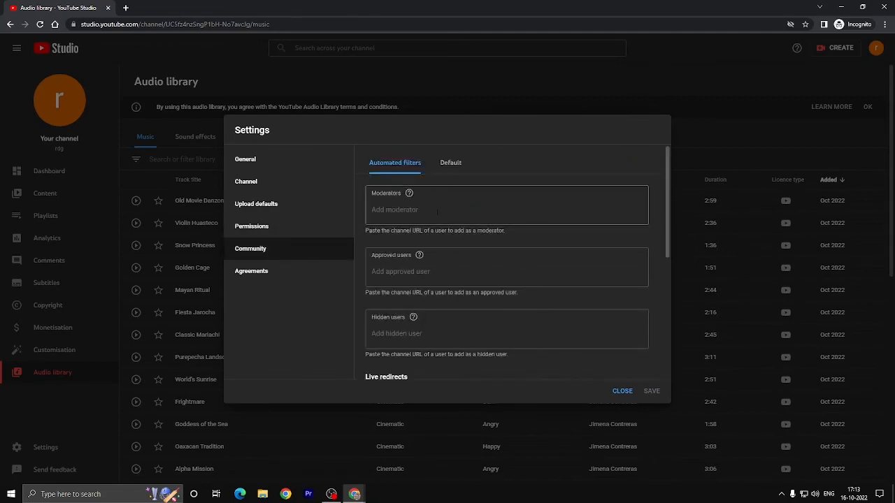
pyautogui.click(272, 277)
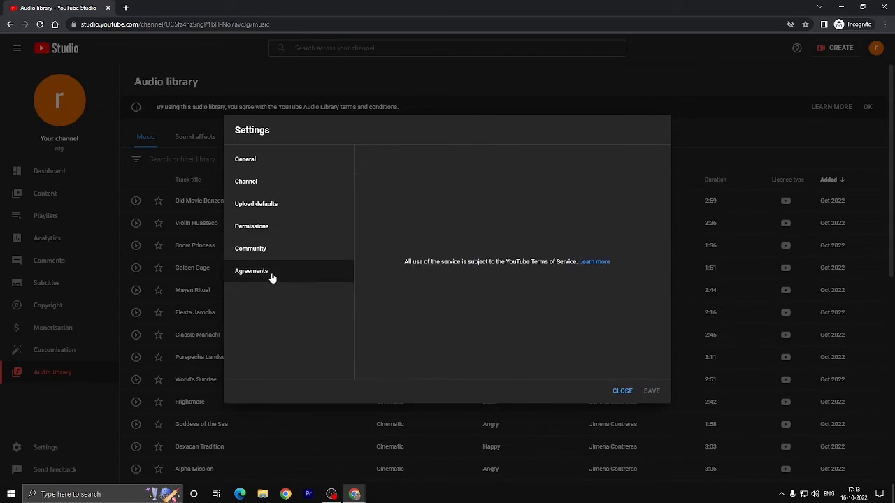
pyautogui.click(622, 391)
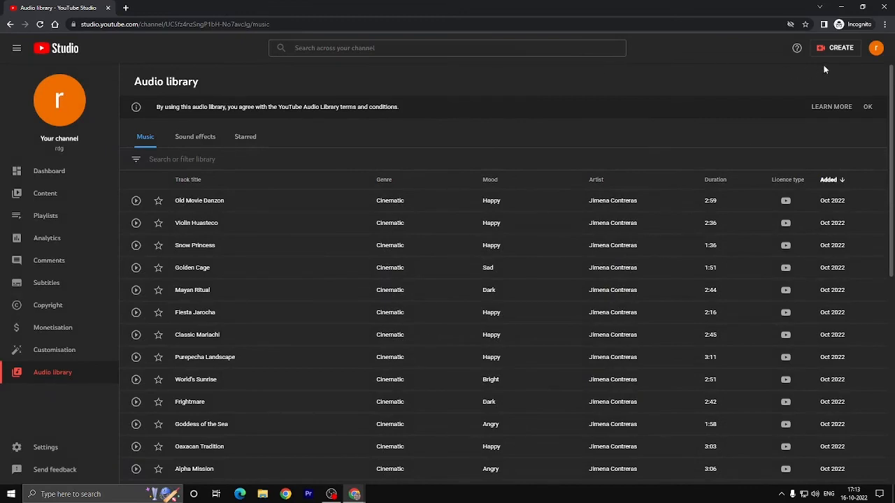
pyautogui.click(44, 176)
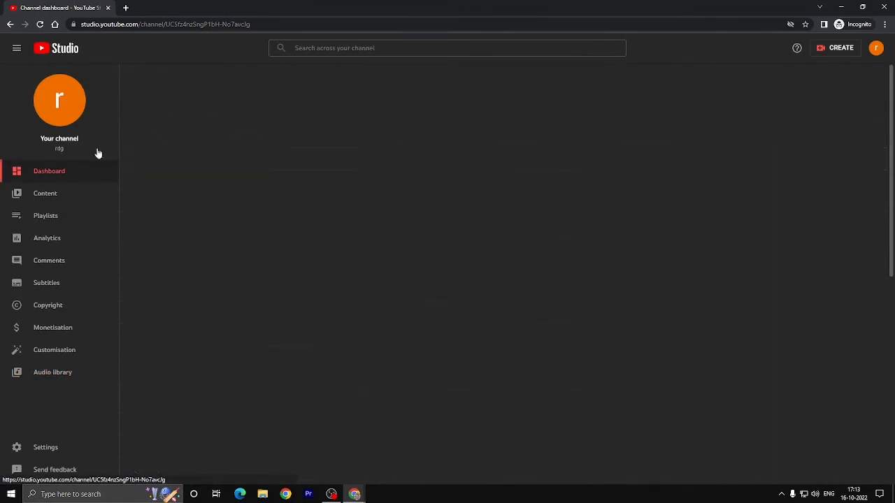